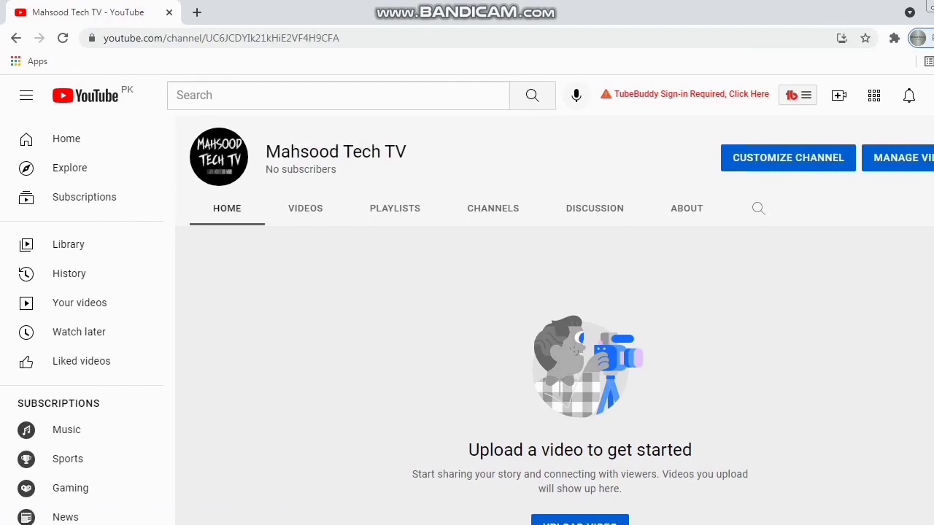
# - Open the channel's customization page in YouTube Studio
pyautogui.click(788, 158)
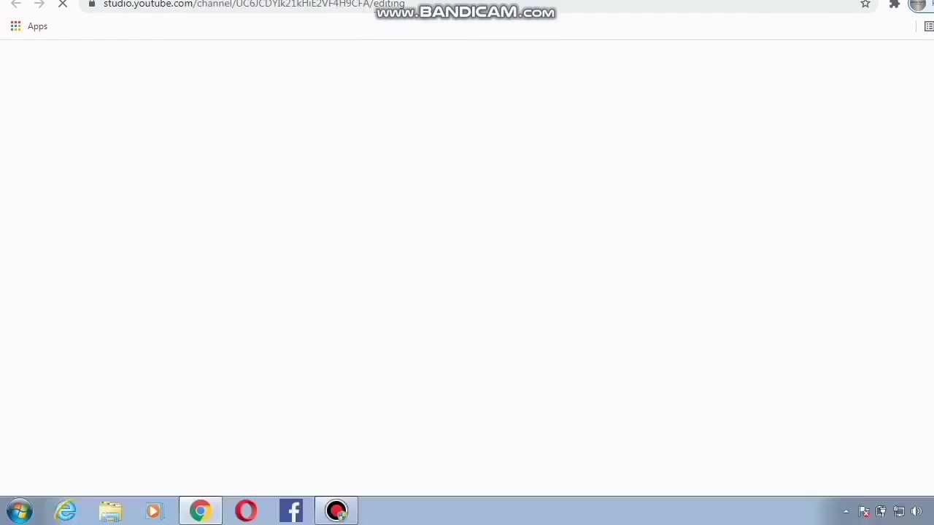
pyautogui.click(337, 512)
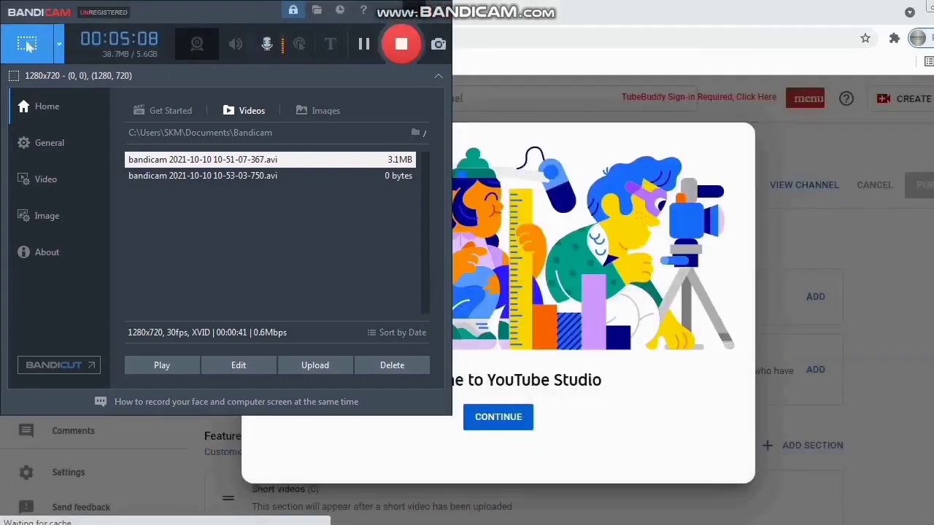
pyautogui.click(398, 10)
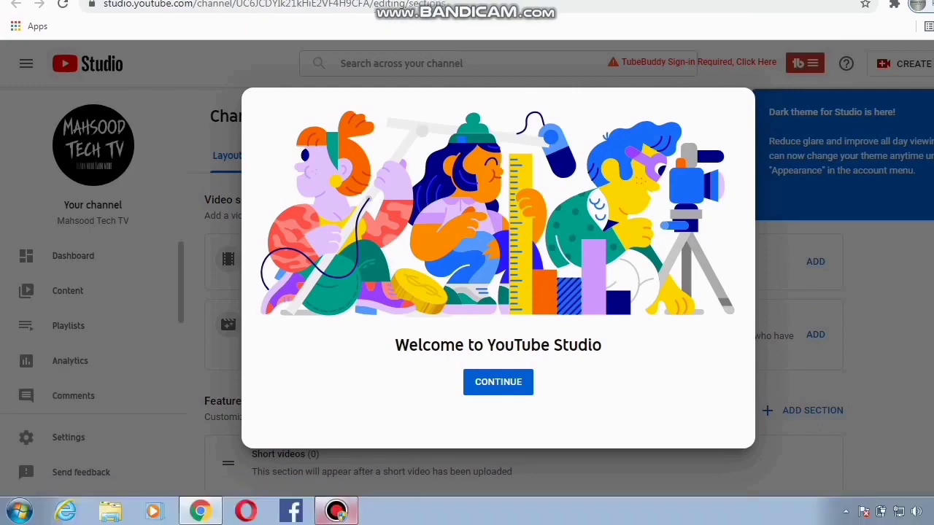
pyautogui.click(336, 511)
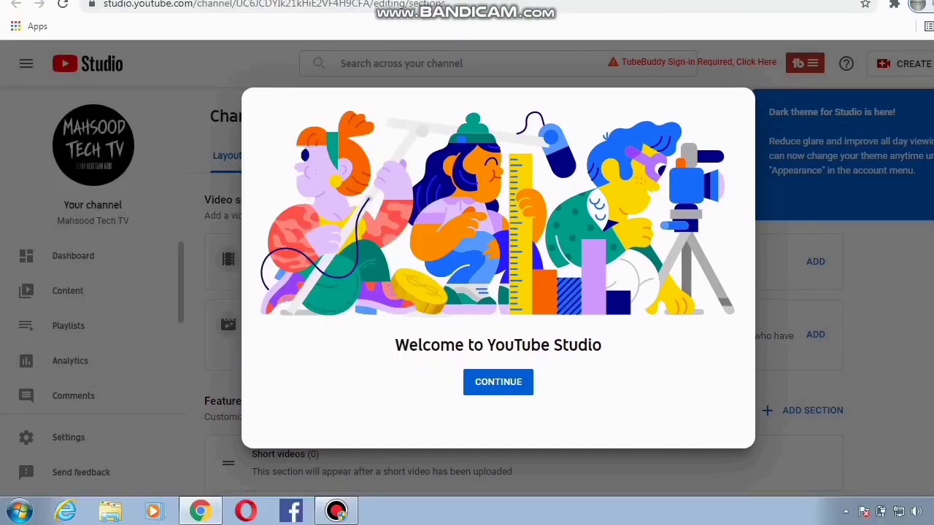
# - Dismiss the YouTube Studio welcome message to reach the channel customization layout
pyautogui.press('Escape')
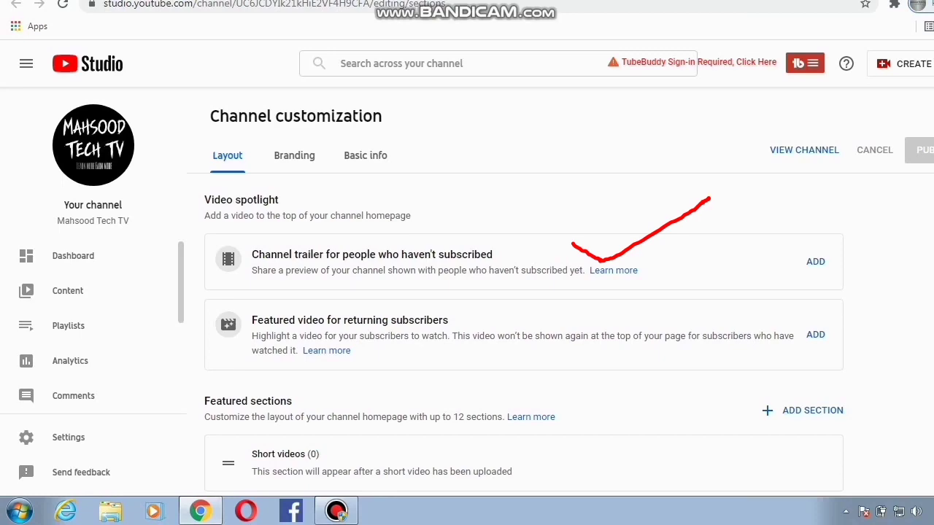
pyautogui.press('Escape')
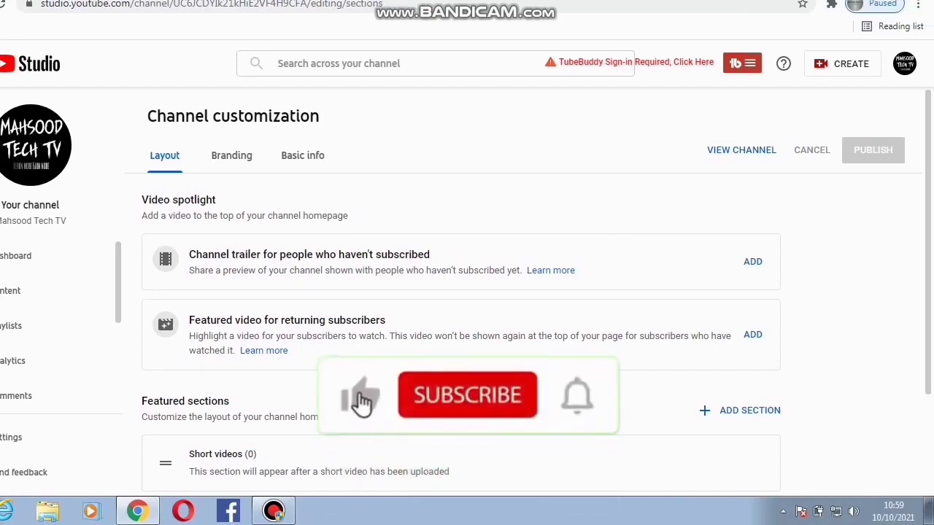
# - Review the section types that can be added to the channel homepage's featured sections without choosing one
pyautogui.moveTo(517, 318); pyautogui.dragTo(744, 260)
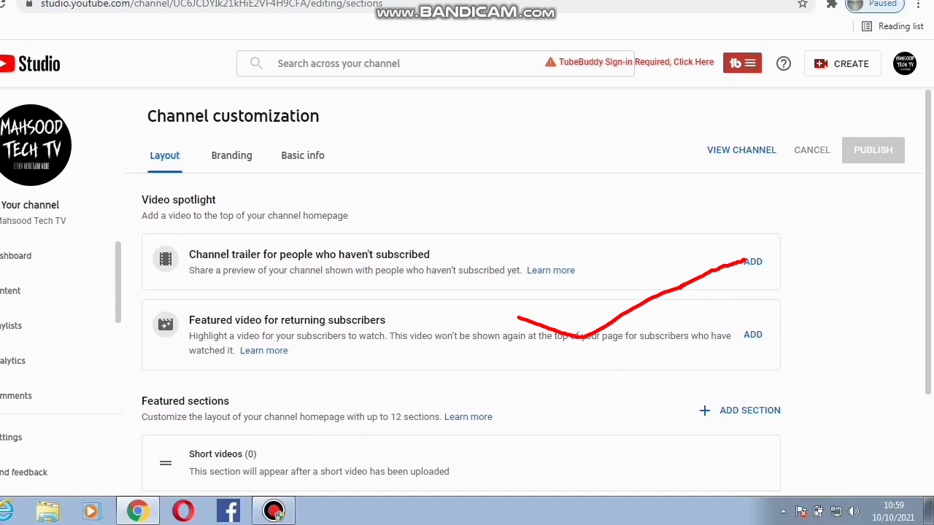
pyautogui.scroll(-2, 467, 291)
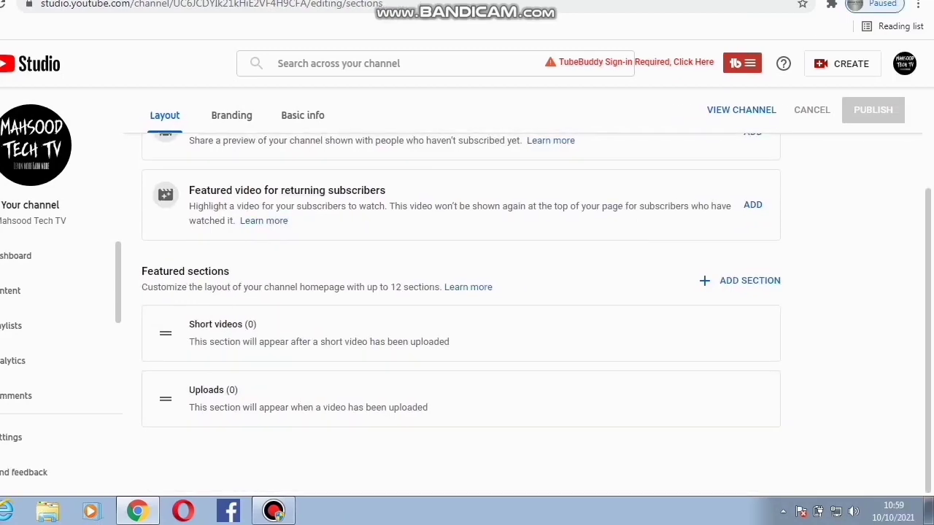
pyautogui.click(740, 280)
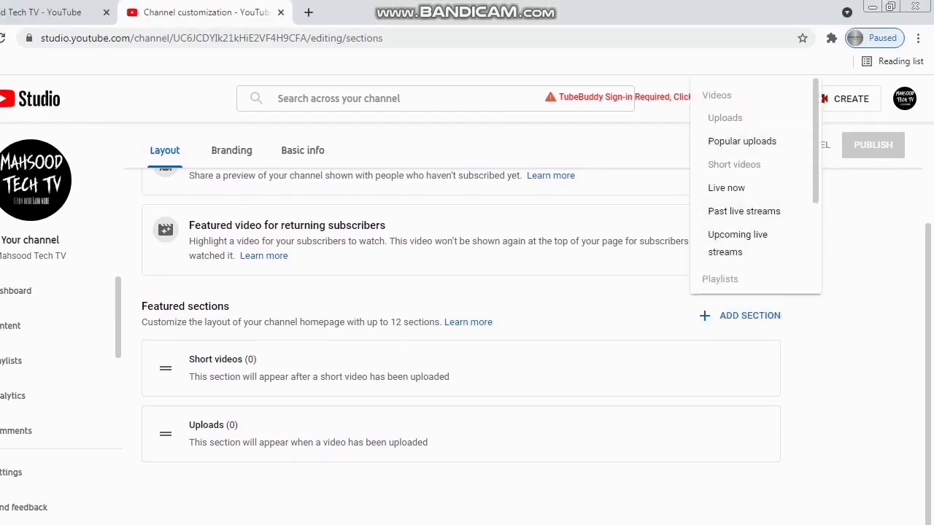
pyautogui.click(584, 369)
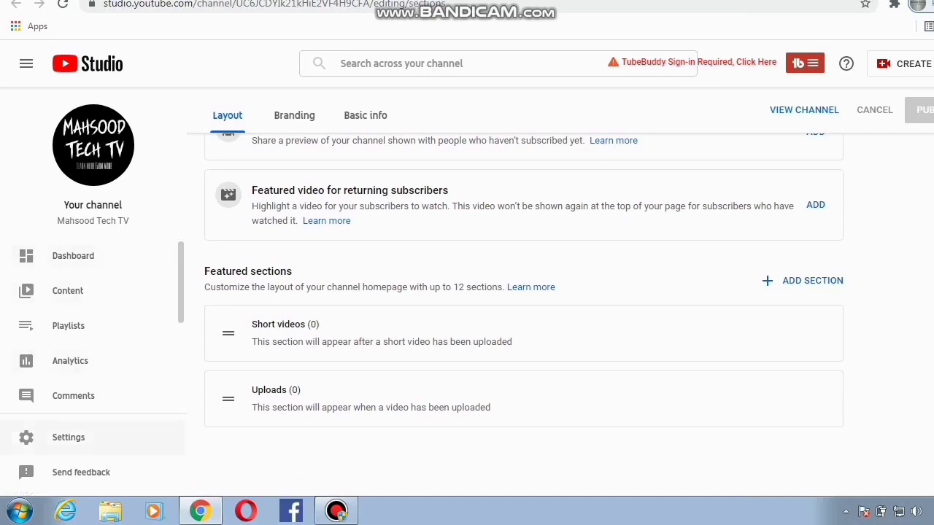
# - Set the country of residence to Pakistan in the basic info of the channel settings
pyautogui.click(68, 437)
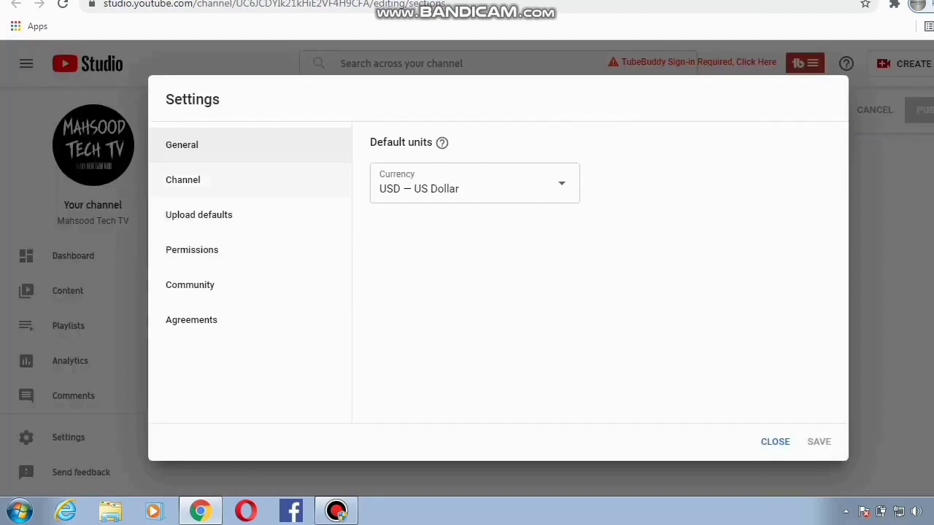
pyautogui.click(184, 180)
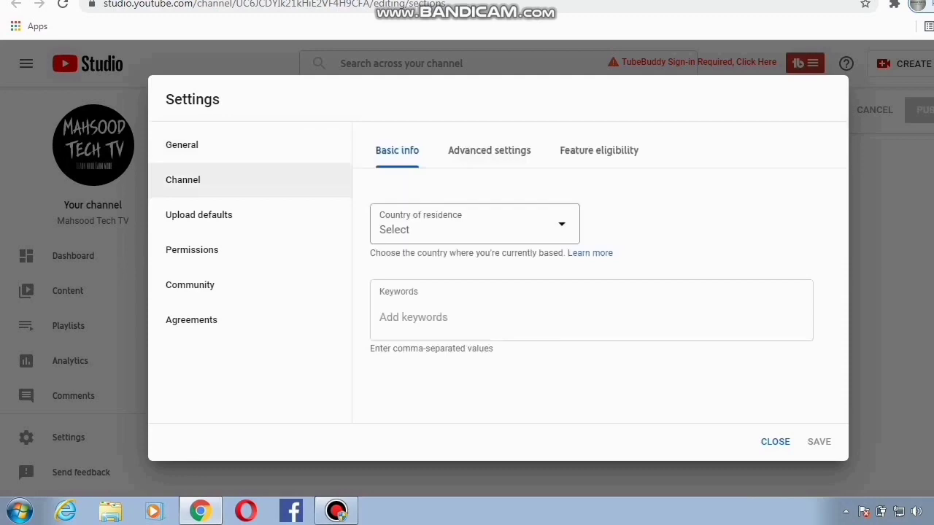
pyautogui.click(561, 224)
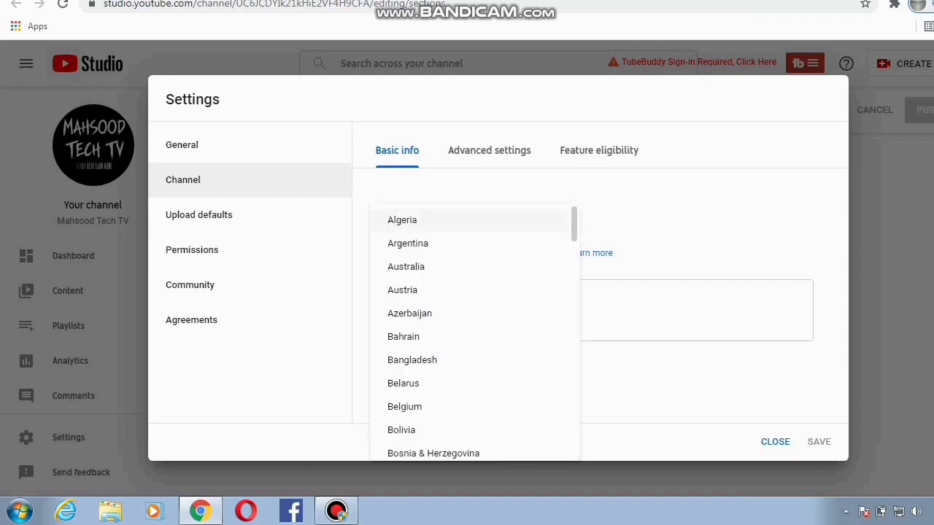
pyautogui.scroll(-3, 474, 332)
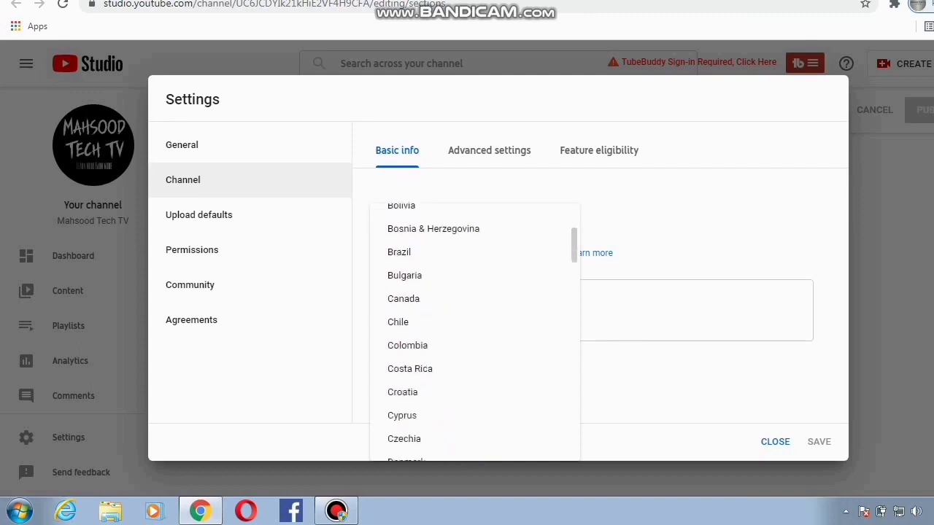
pyautogui.scroll(-6, 474, 332)
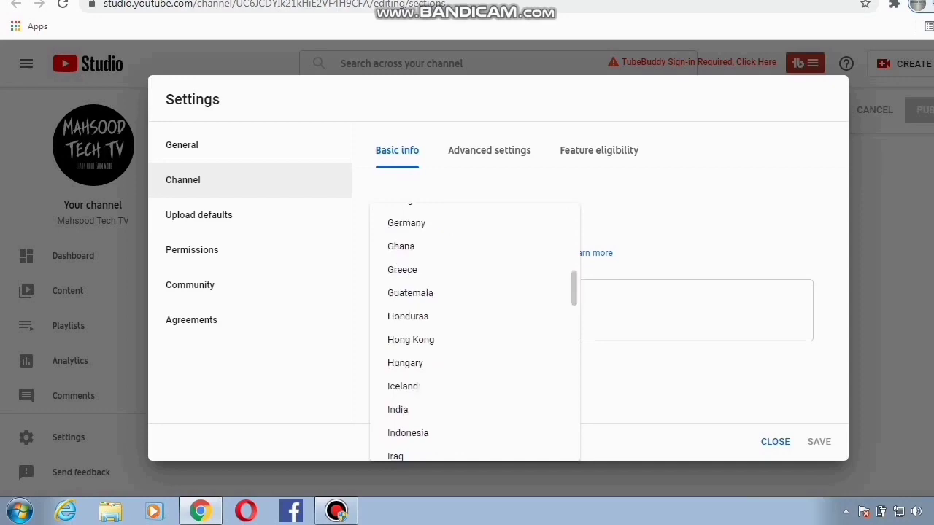
pyautogui.scroll(-3, 474, 332)
pyautogui.scroll(-3, 474, 331)
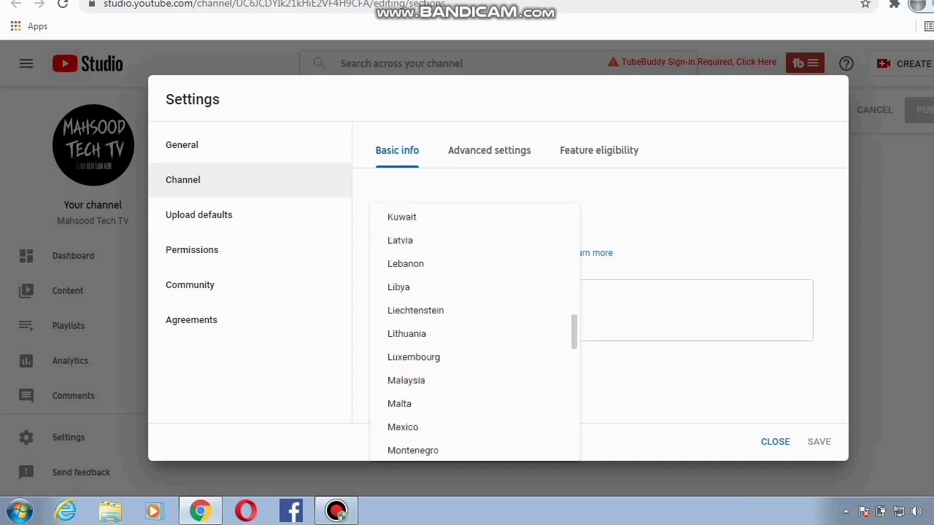
pyautogui.scroll(-3, 474, 332)
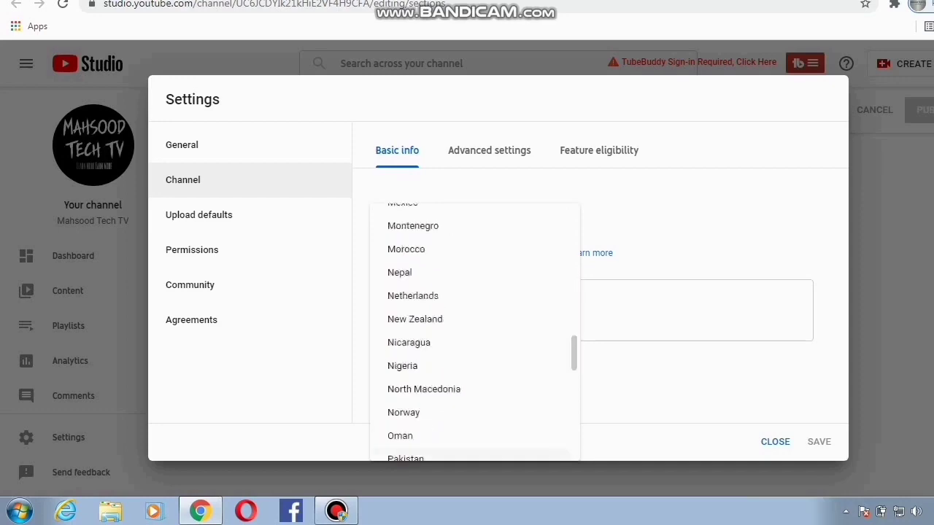
pyautogui.click(406, 458)
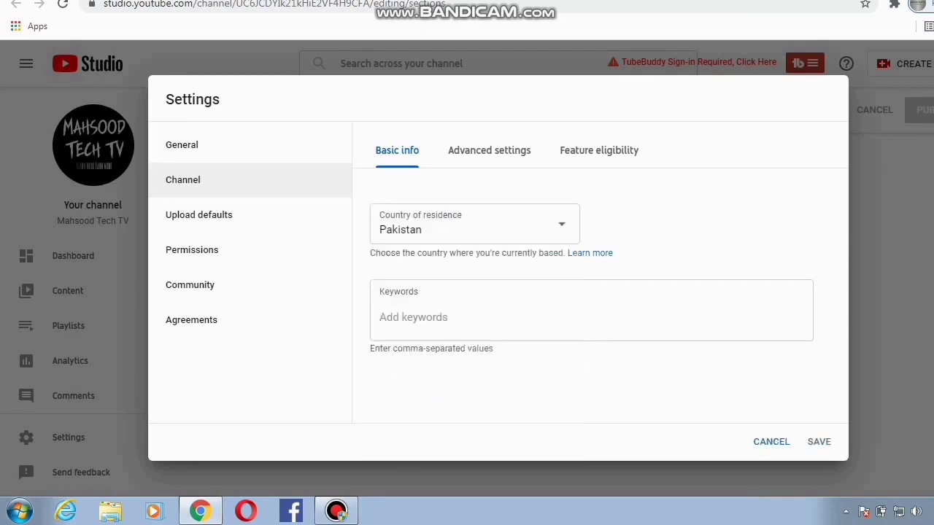
# - Add the channel keywords "Mahsood Tech Tv" and "masood tech tv"
pyautogui.click(430, 317)
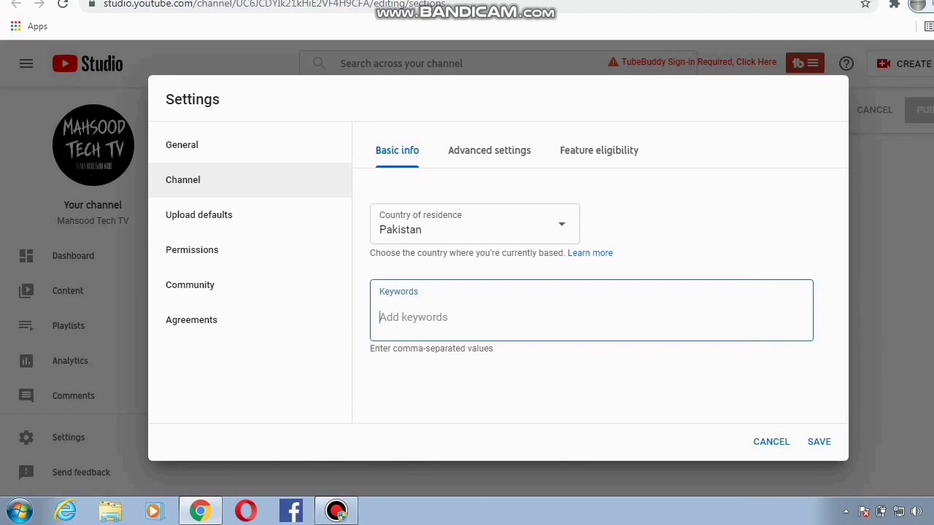
pyautogui.write('Mahsood Te')
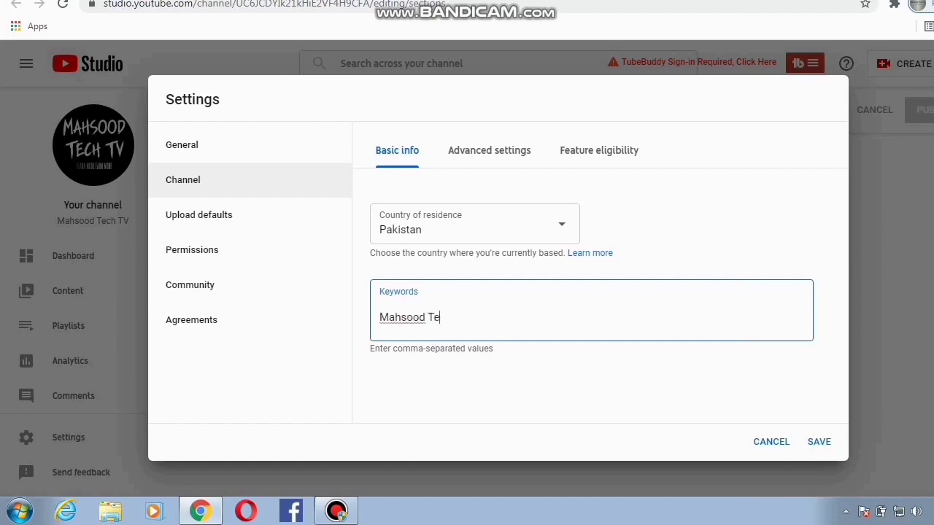
pyautogui.write('ch Tv')
pyautogui.press('Return')
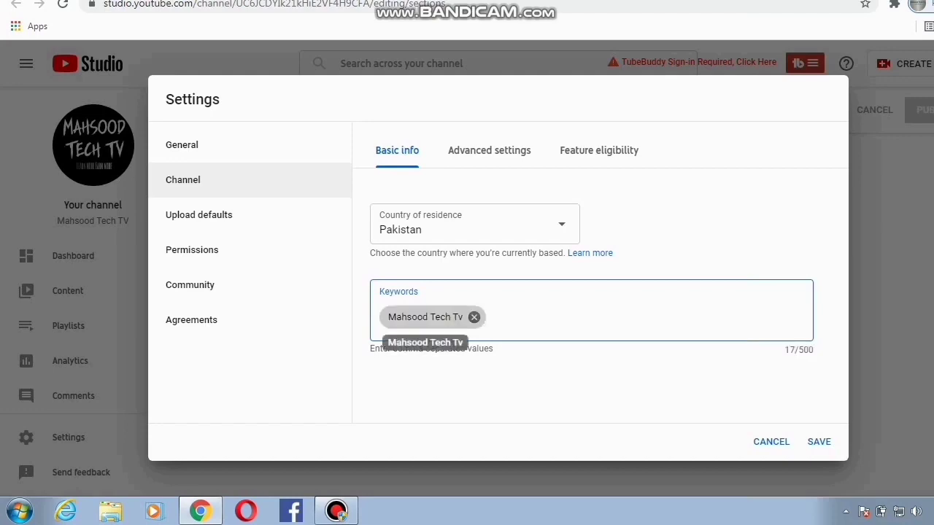
pyautogui.write('masood tech tv')
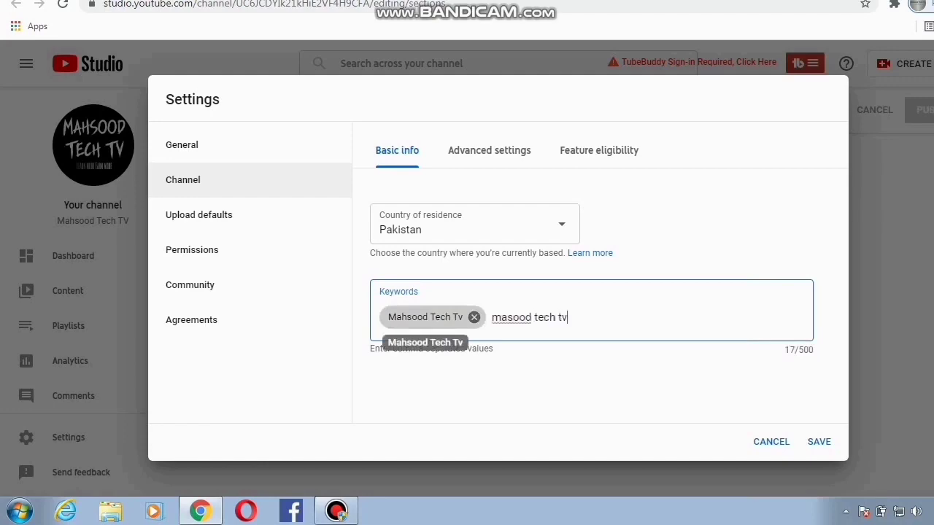
pyautogui.press('Return')
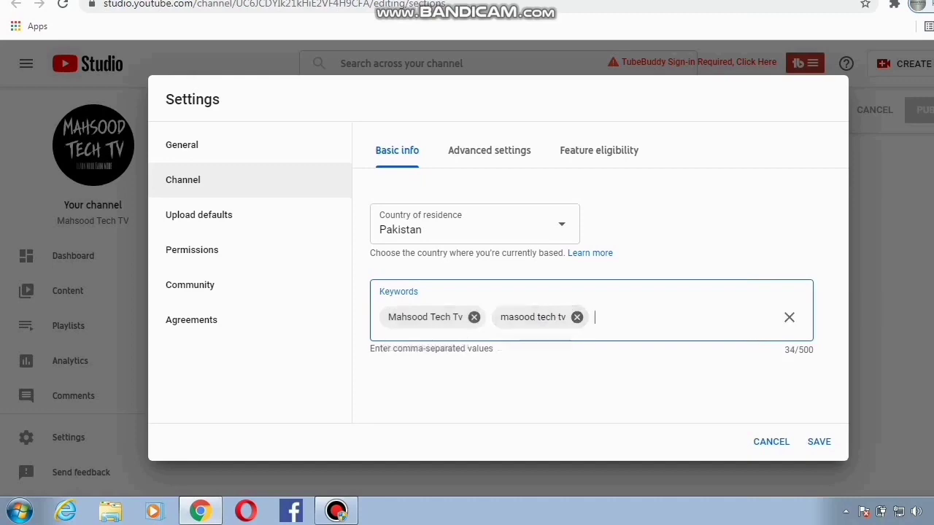
pyautogui.write('masood tech tv')
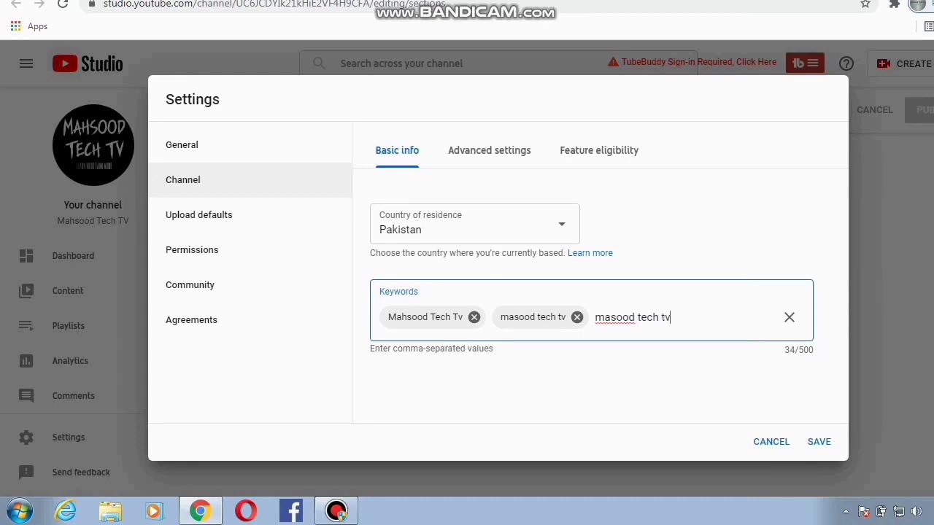
pyautogui.press('Return')
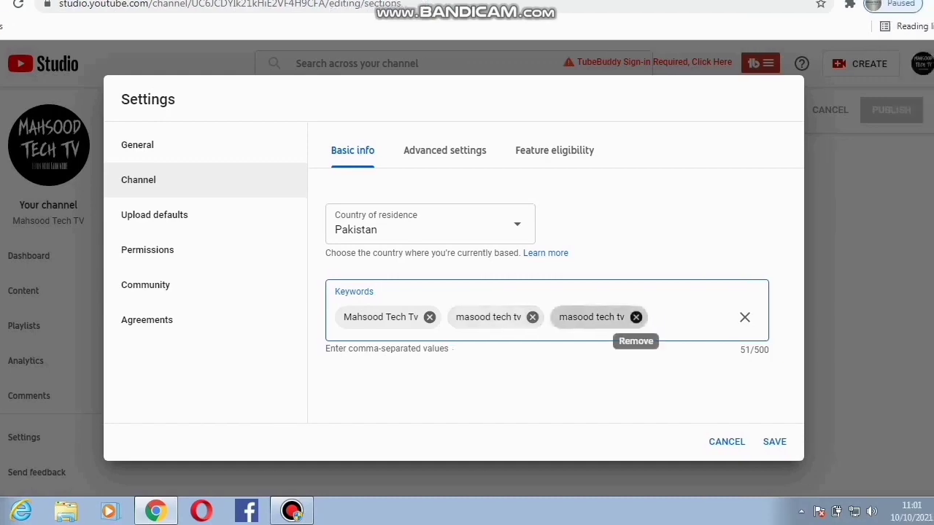
pyautogui.click(636, 317)
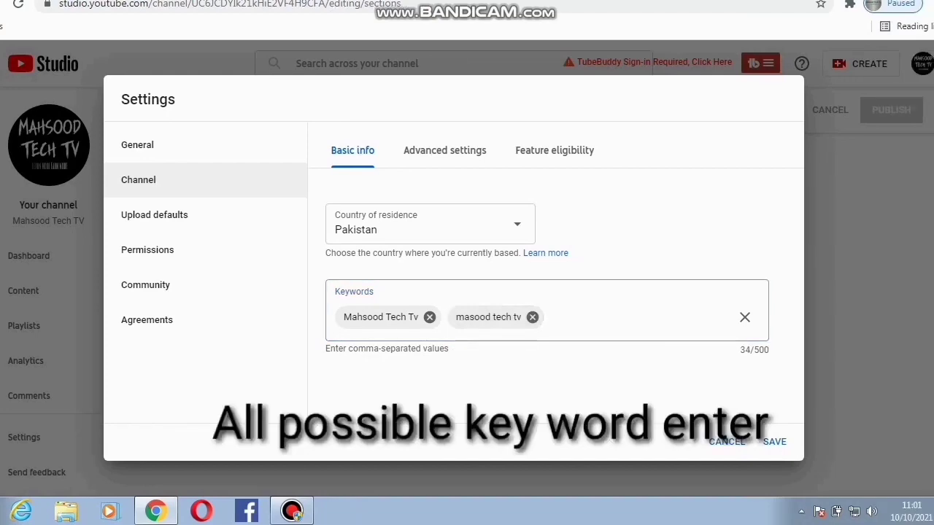
# - Add the channel keywords "mahsood techtv" and "MahsoodTechTv" as further spellings of the channel name
pyautogui.click(551, 318)
pyautogui.write('m')
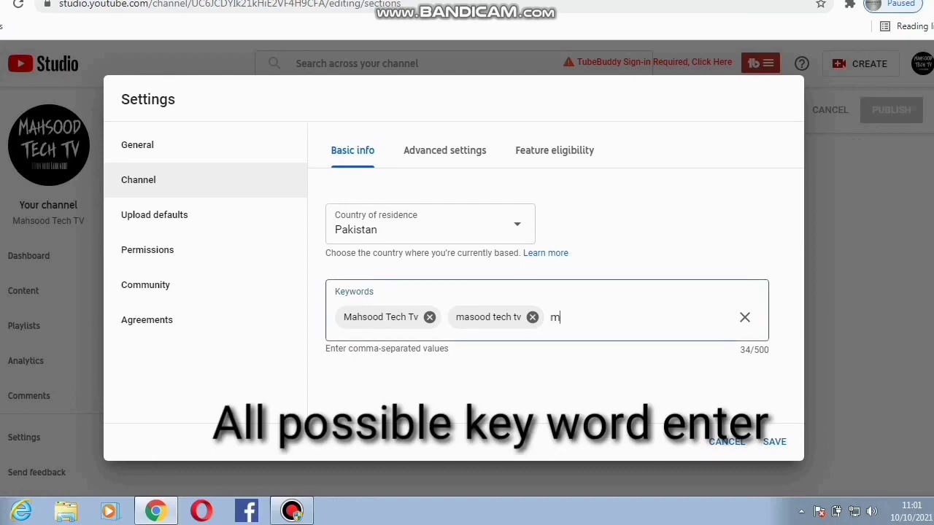
pyautogui.write('ahsood tech')
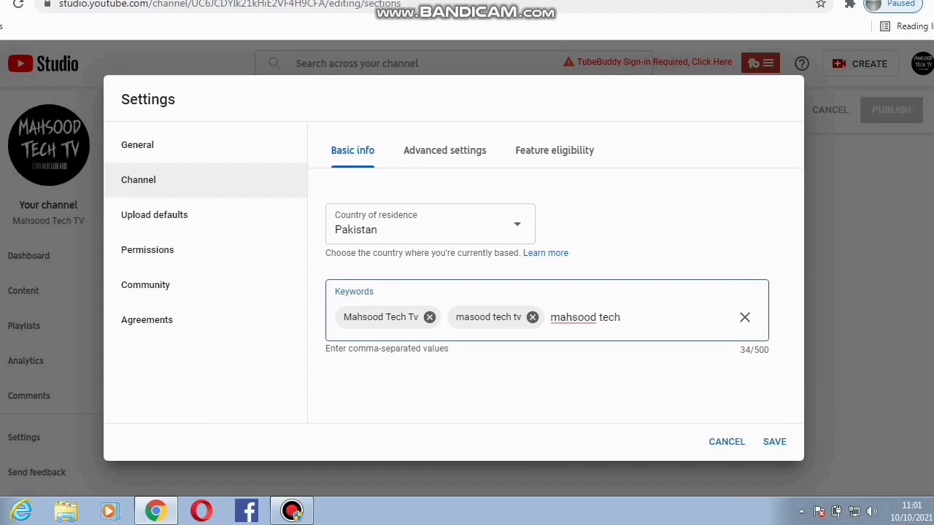
pyautogui.write('tv')
pyautogui.press('Return')
pyautogui.write('M')
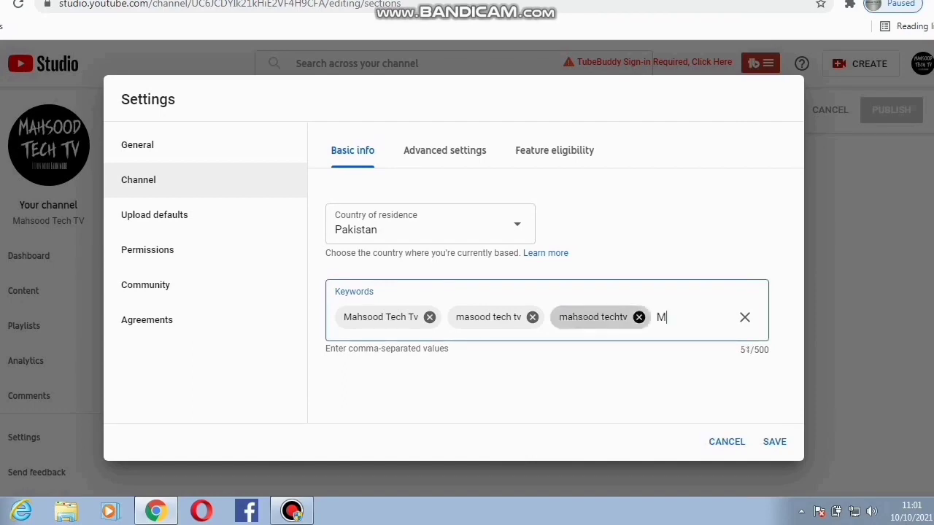
pyautogui.write('ahsoodTechTv')
pyautogui.press('Return')
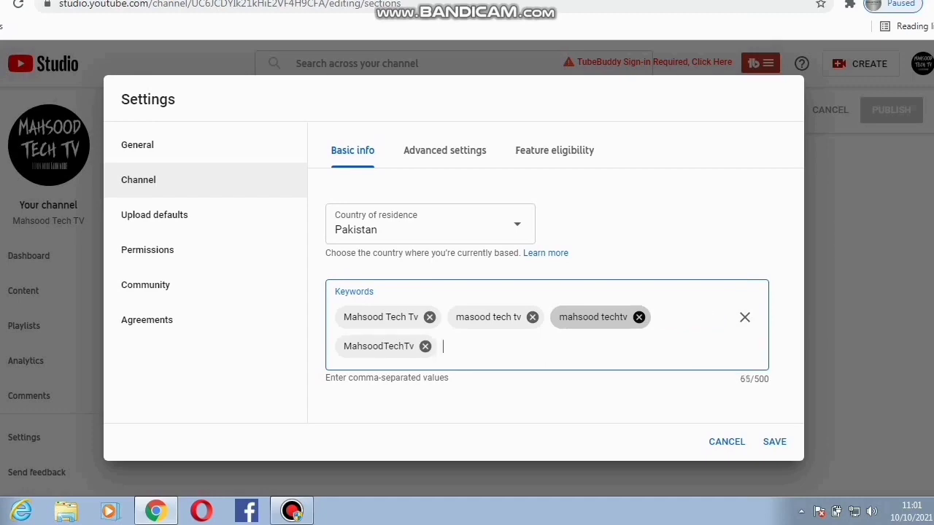
# - Add the single-word channel keywords "mahsood", "masood" and "Techtv"
pyautogui.write('mahsood')
pyautogui.press('Return')
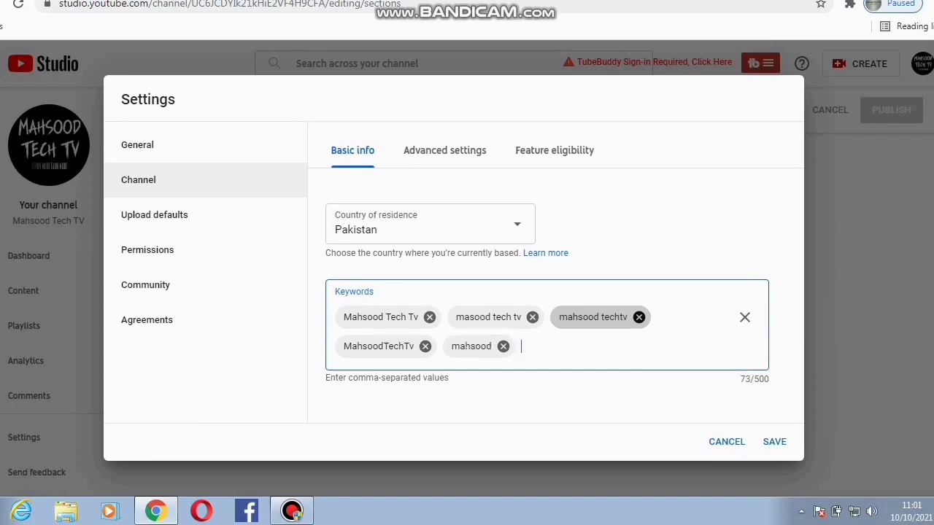
pyautogui.write('masood')
pyautogui.press('Return')
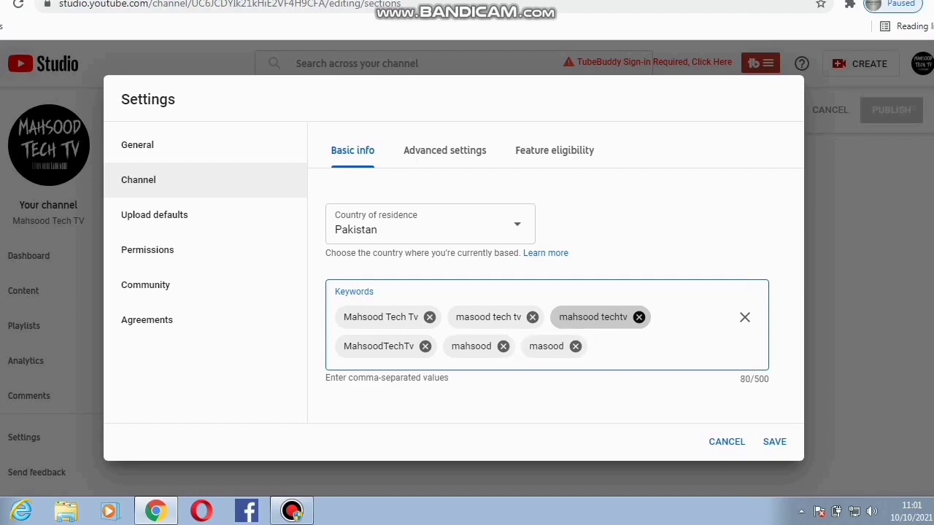
pyautogui.write('Techtv')
pyautogui.press('Return')
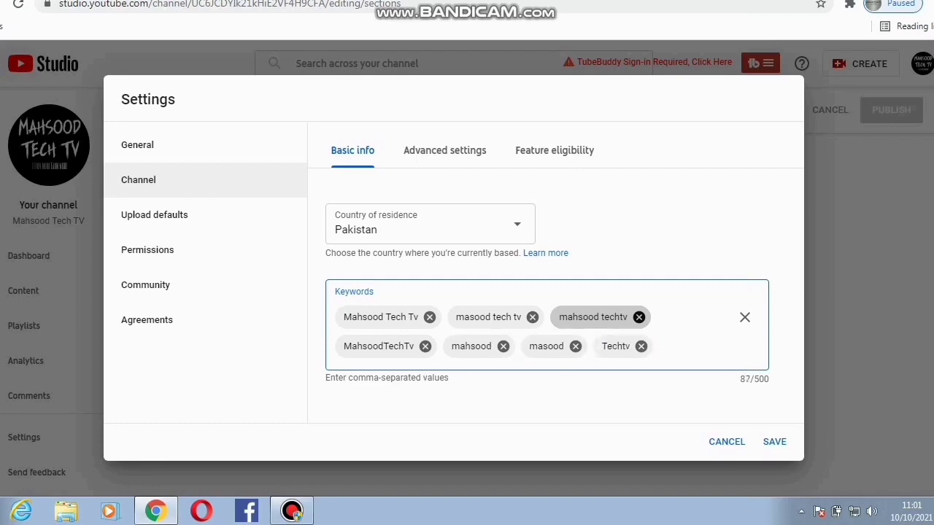
# - Add "masoodtechtv" to the channel keywords as one unspaced word
pyautogui.write('ma')
pyautogui.write('soodte')
pyautogui.write('chtv')
pyautogui.press('Return')
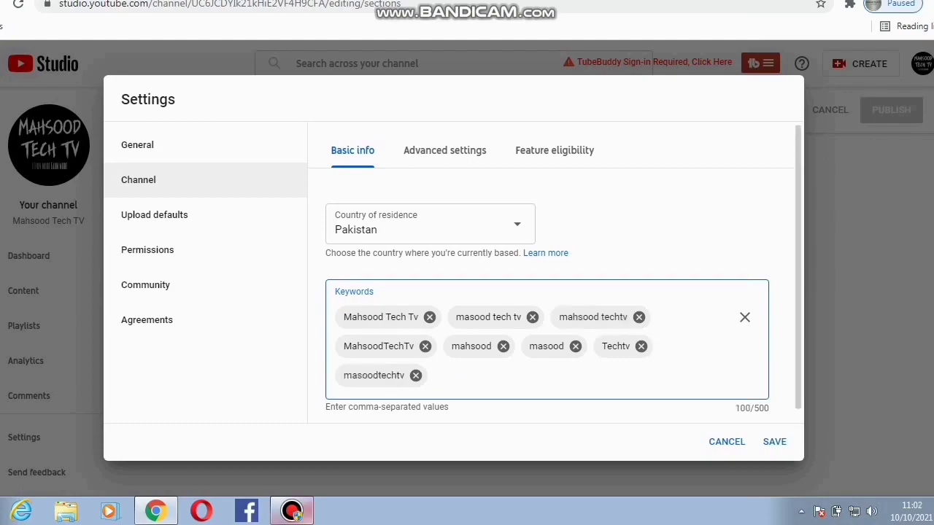
pyautogui.click(292, 511)
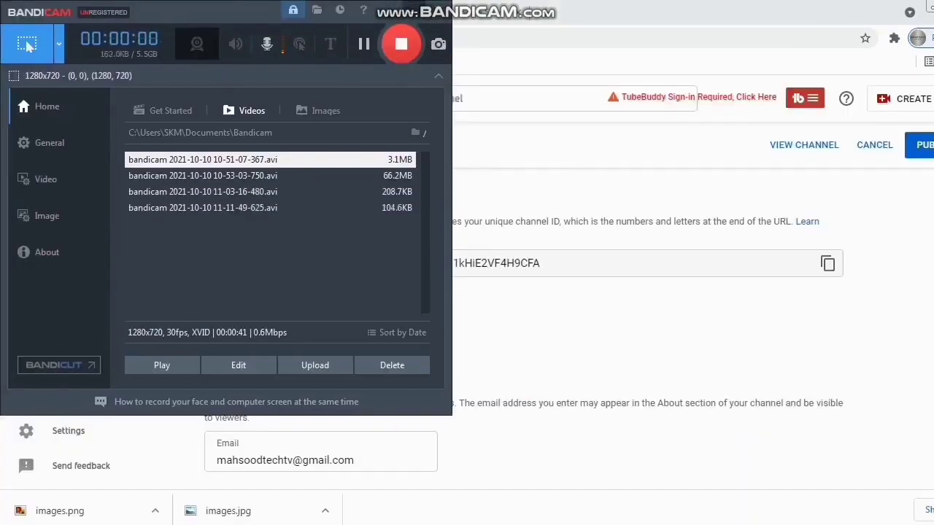
# - Review the profile picture, banner image and video watermark in the channel's branding settings, and publish the customization changes
pyautogui.click(413, 9)
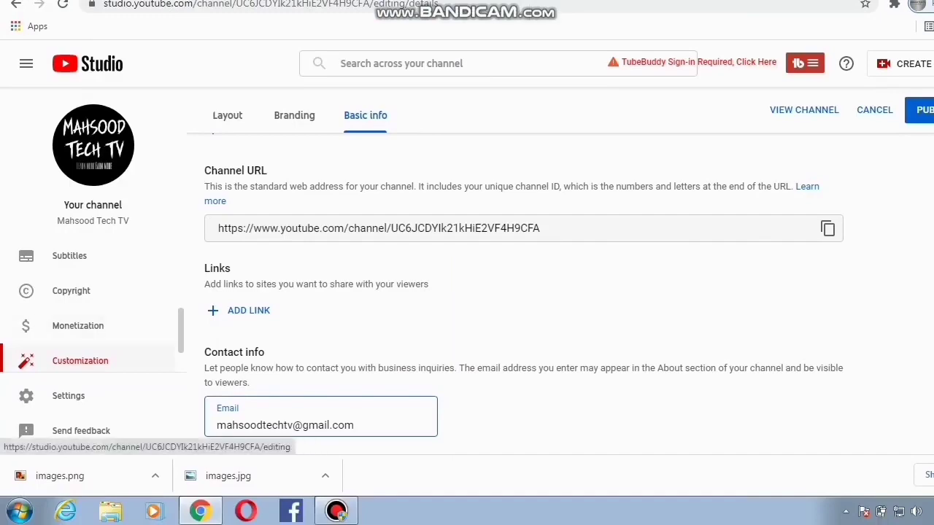
pyautogui.click(294, 115)
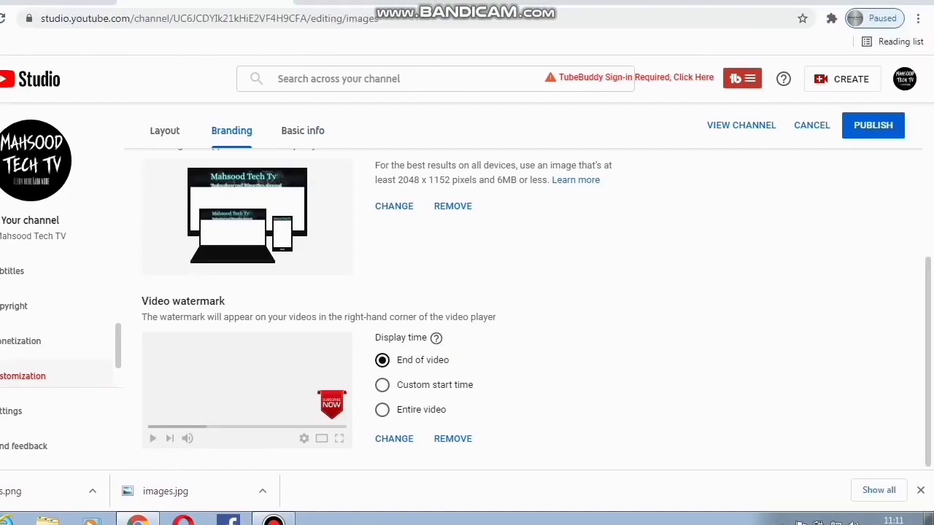
pyautogui.scroll(5, 467, 291)
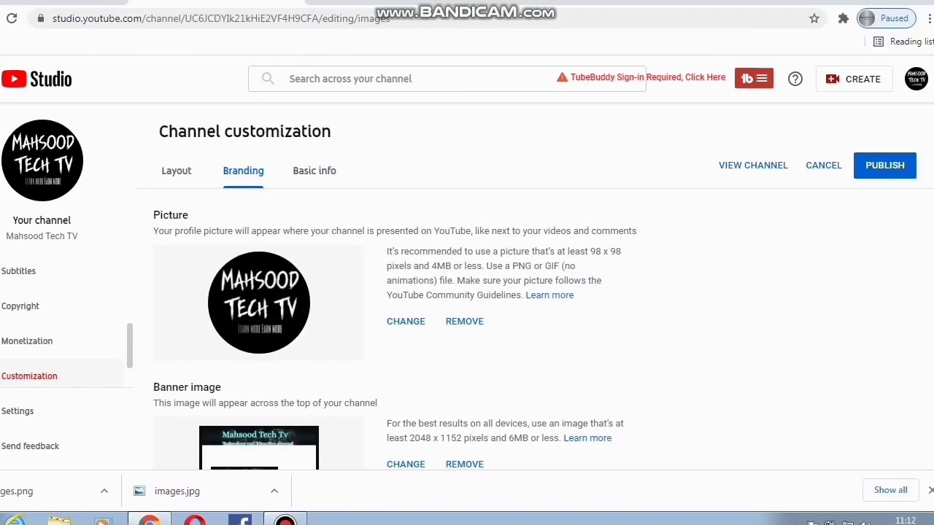
pyautogui.scroll(-3, 467, 291)
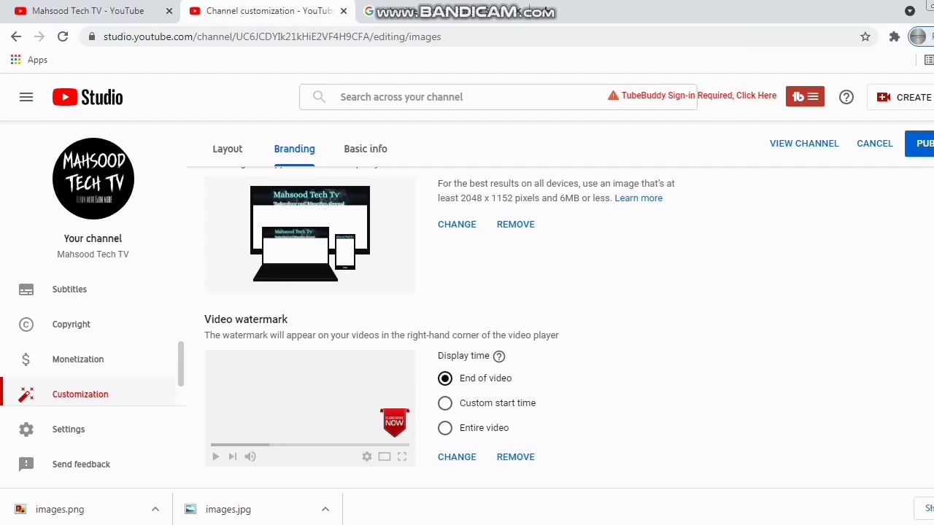
pyautogui.scroll(4, 510, 328)
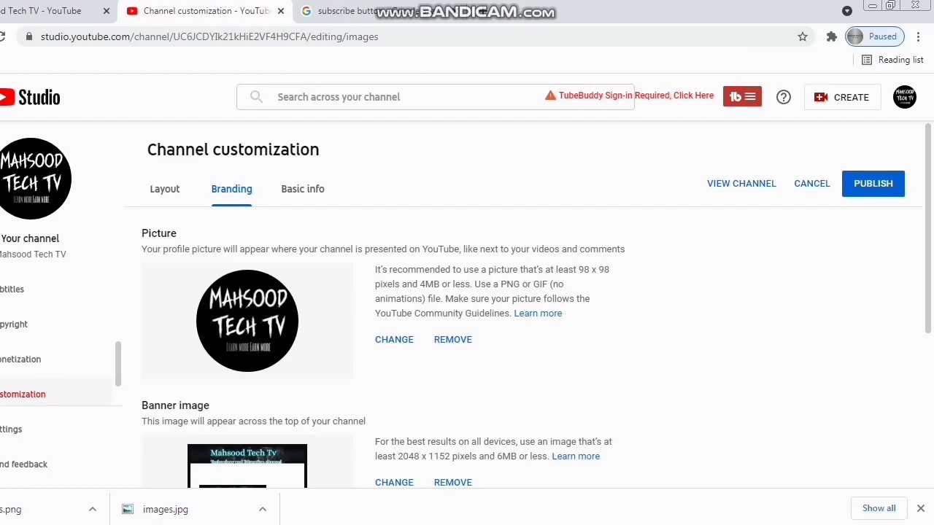
pyautogui.scroll(-4, 467, 328)
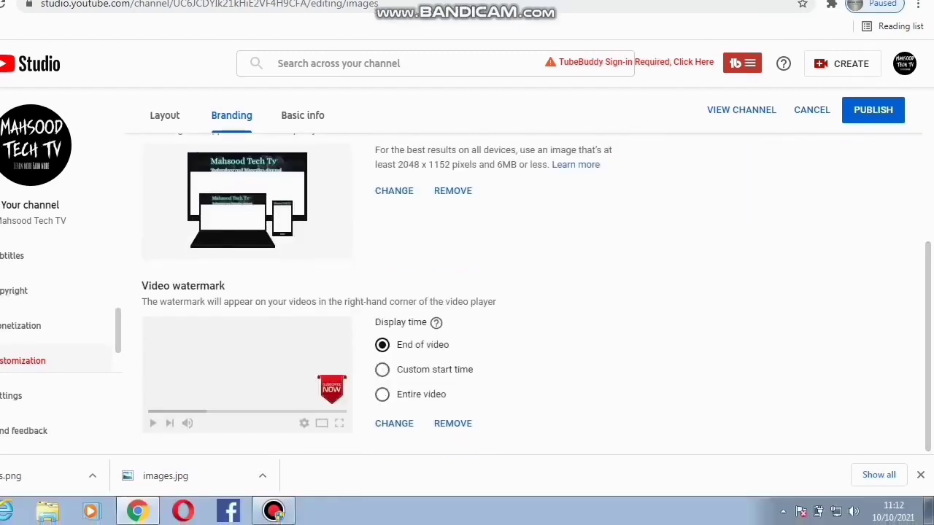
pyautogui.moveTo(363, 335); pyautogui.dragTo(573, 237)
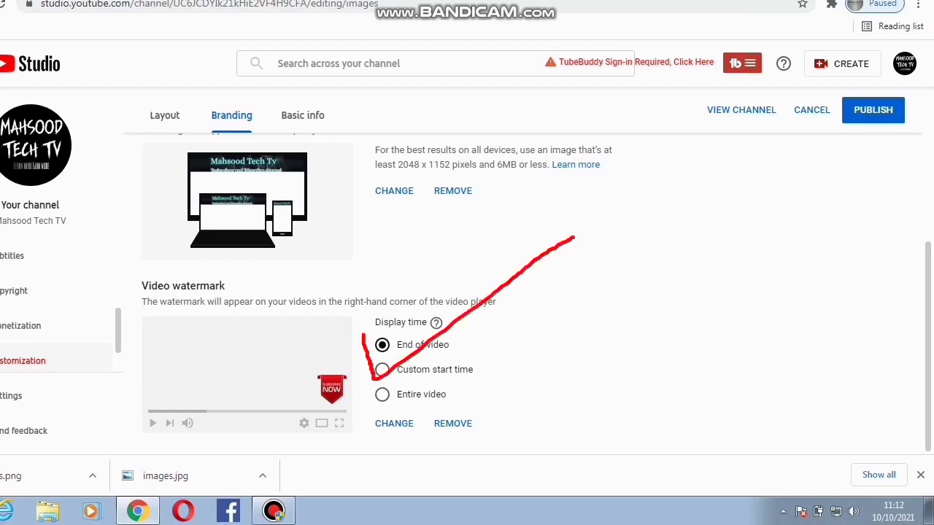
pyautogui.press('e')
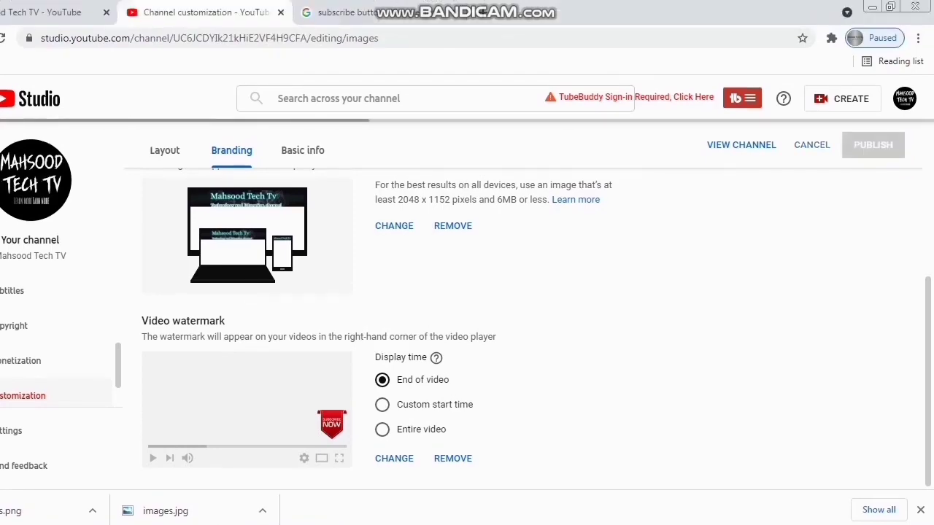
# - Add a channel link titled "Facebook" in the channel's basic info
pyautogui.click(303, 135)
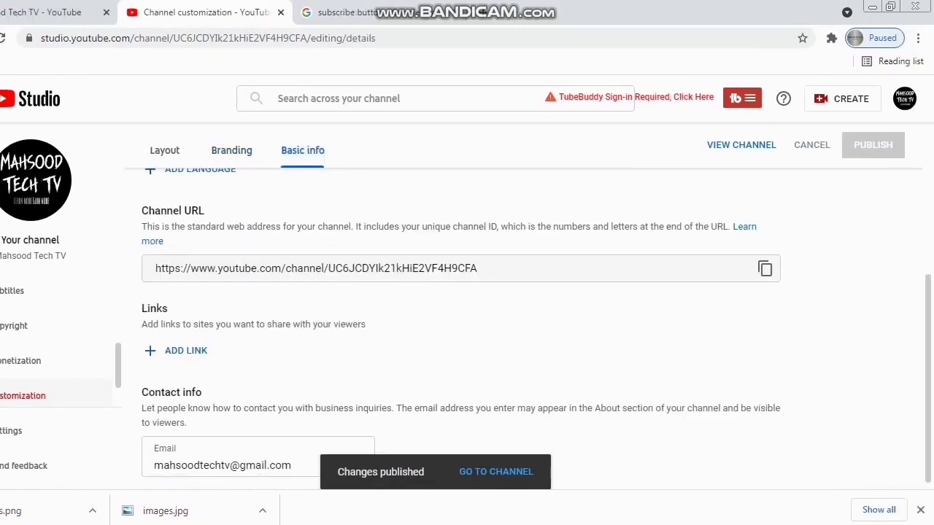
pyautogui.scroll(4, 461, 320)
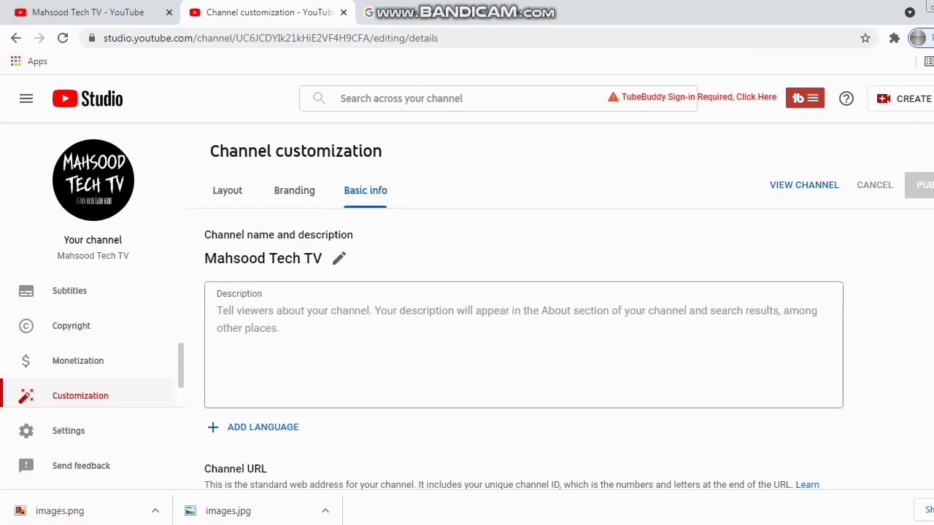
pyautogui.scroll(-4, 461, 306)
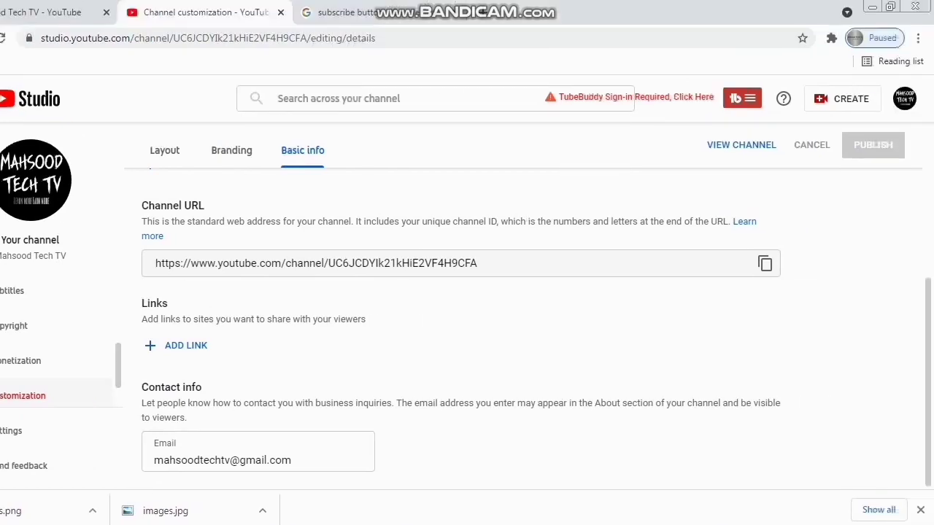
pyautogui.click(904, 98)
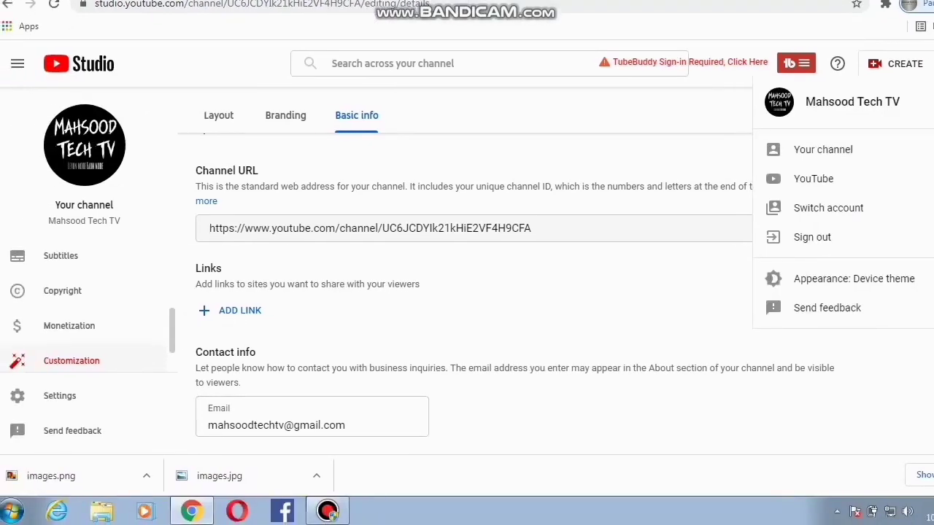
pyautogui.click(230, 310)
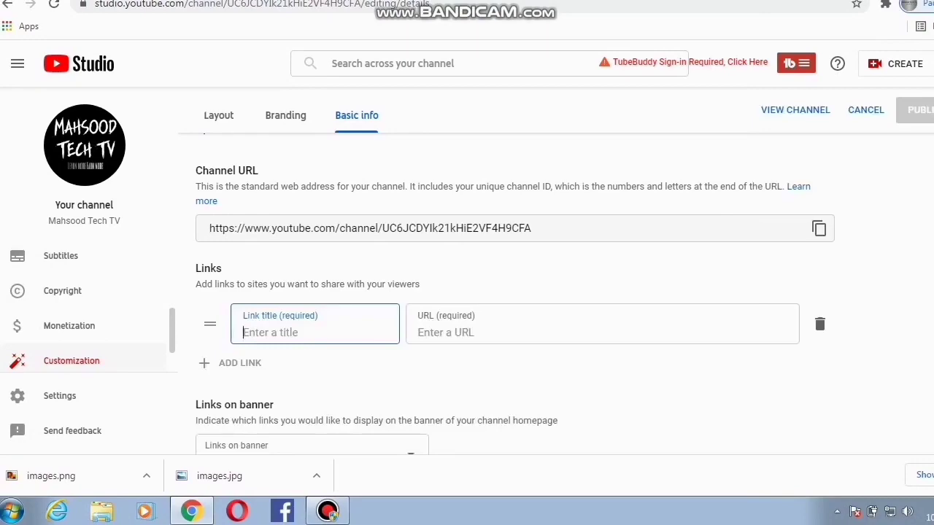
pyautogui.write('Facebook')
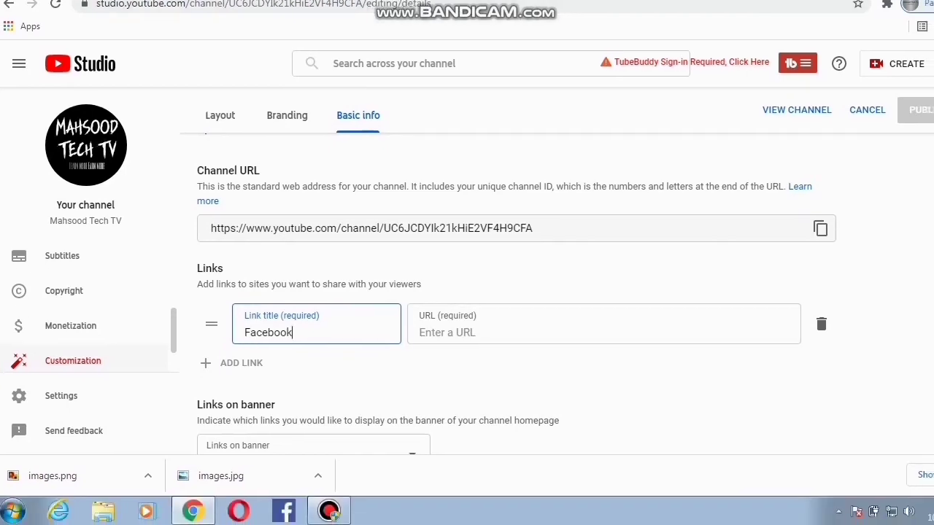
# - Start editing the channel description in the basic info
pyautogui.scroll(-2, 467, 292)
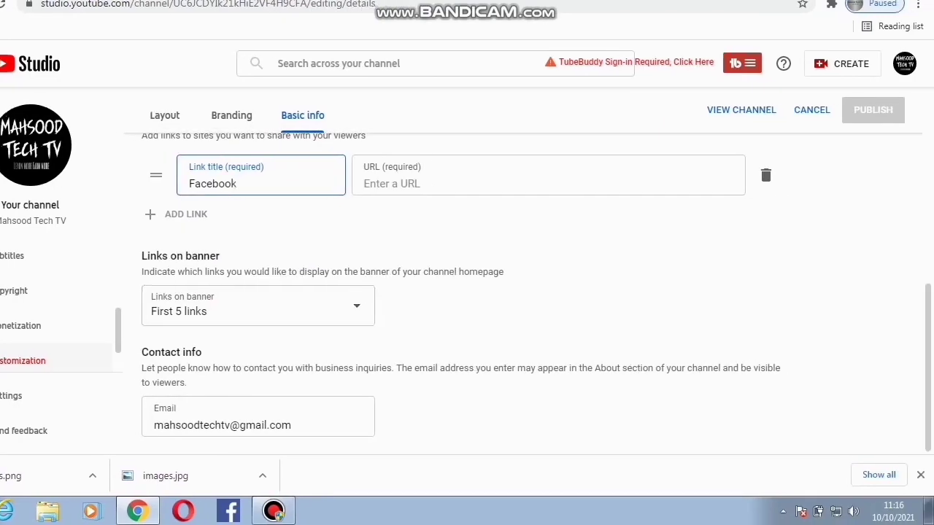
pyautogui.scroll(5, 467, 292)
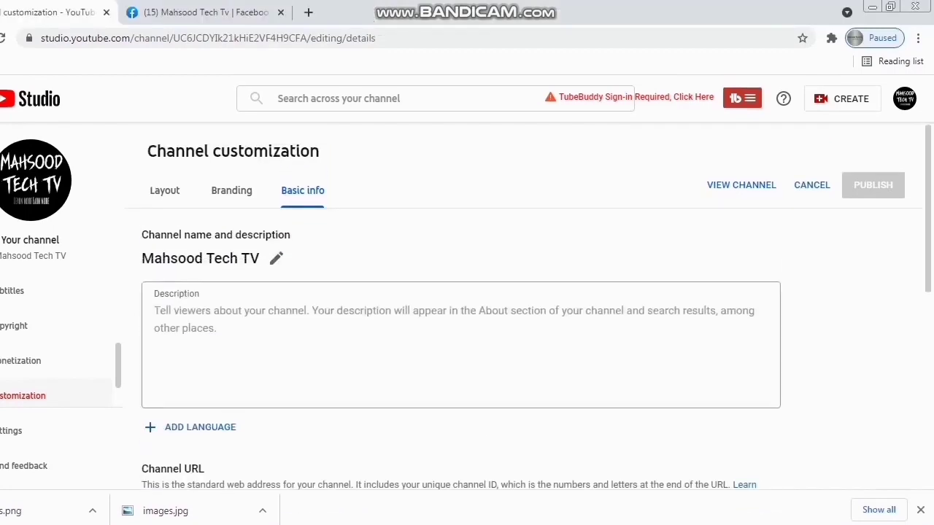
pyautogui.click(461, 345)
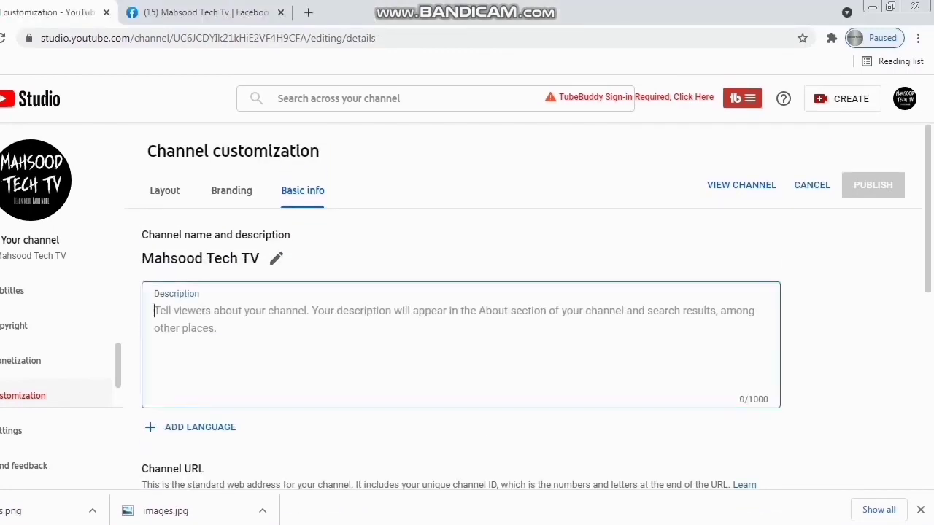